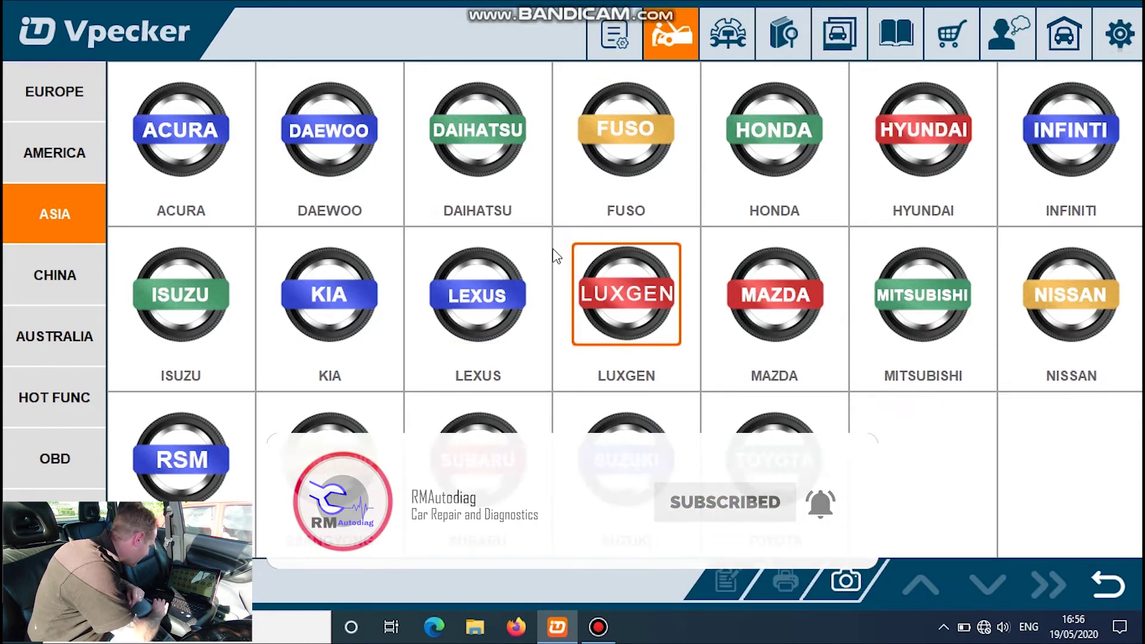
Step: Start a Toyota diagnosis for the Europe region, scan the vehicle model and accept the detected vehicle information
{"action": "left_click", "coordinate": [761, 439]}
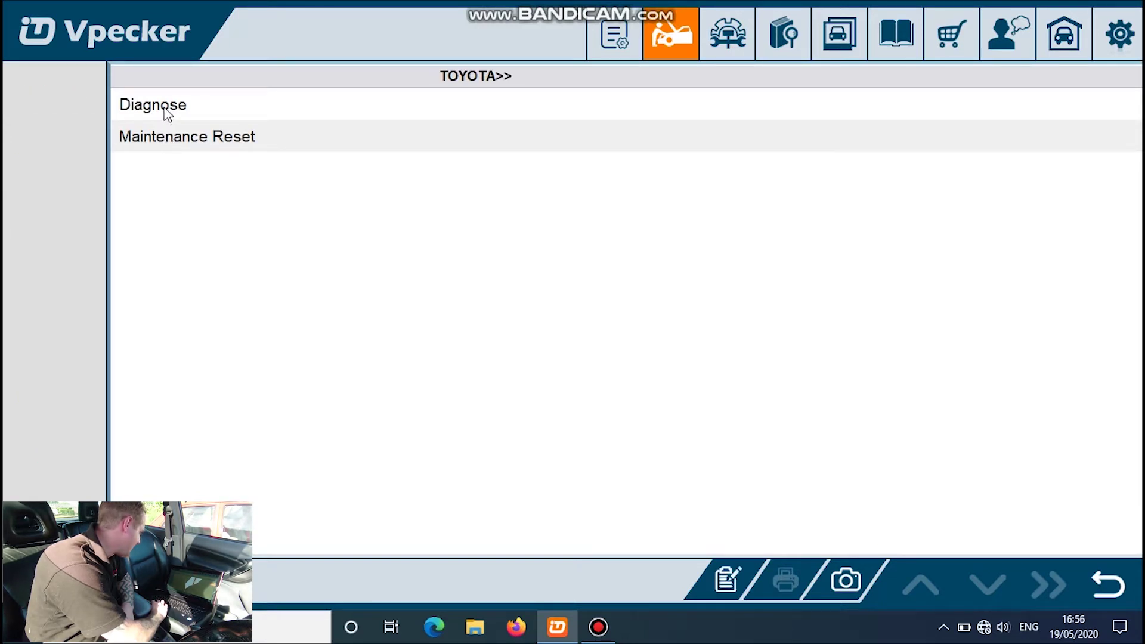
{"action": "left_click", "coordinate": [166, 114]}
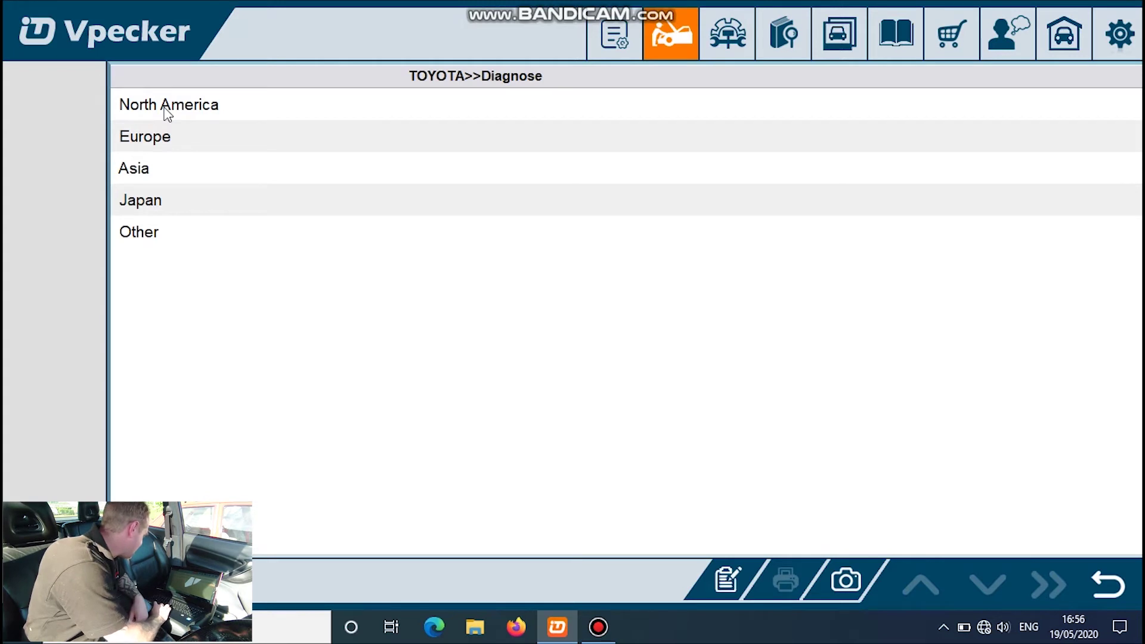
{"action": "left_click", "coordinate": [149, 142]}
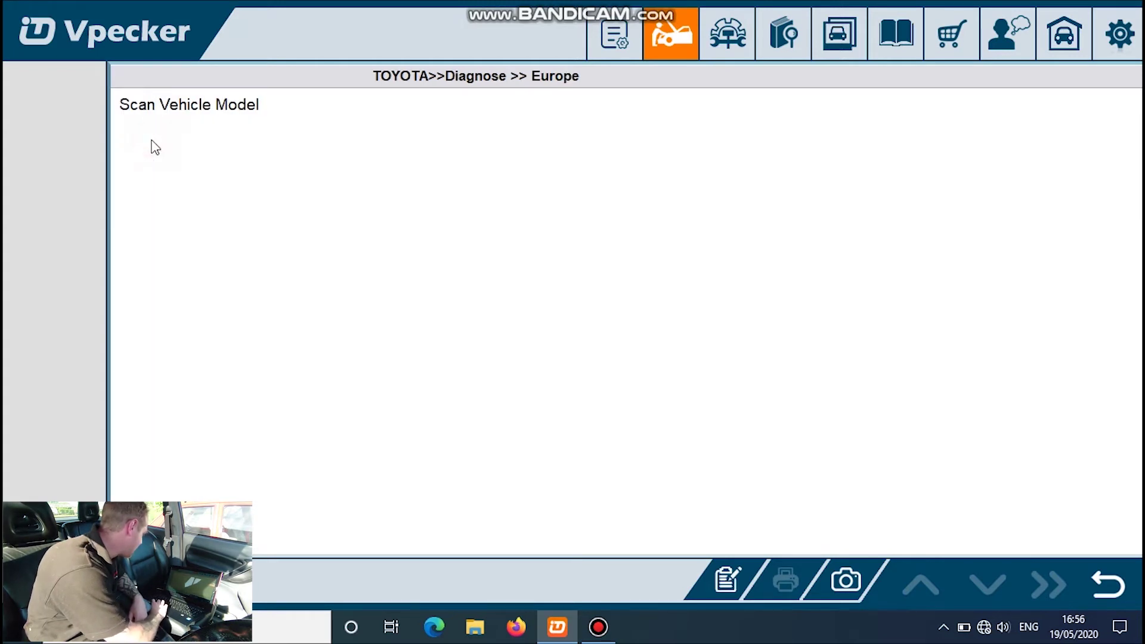
{"action": "left_click", "coordinate": [174, 113]}
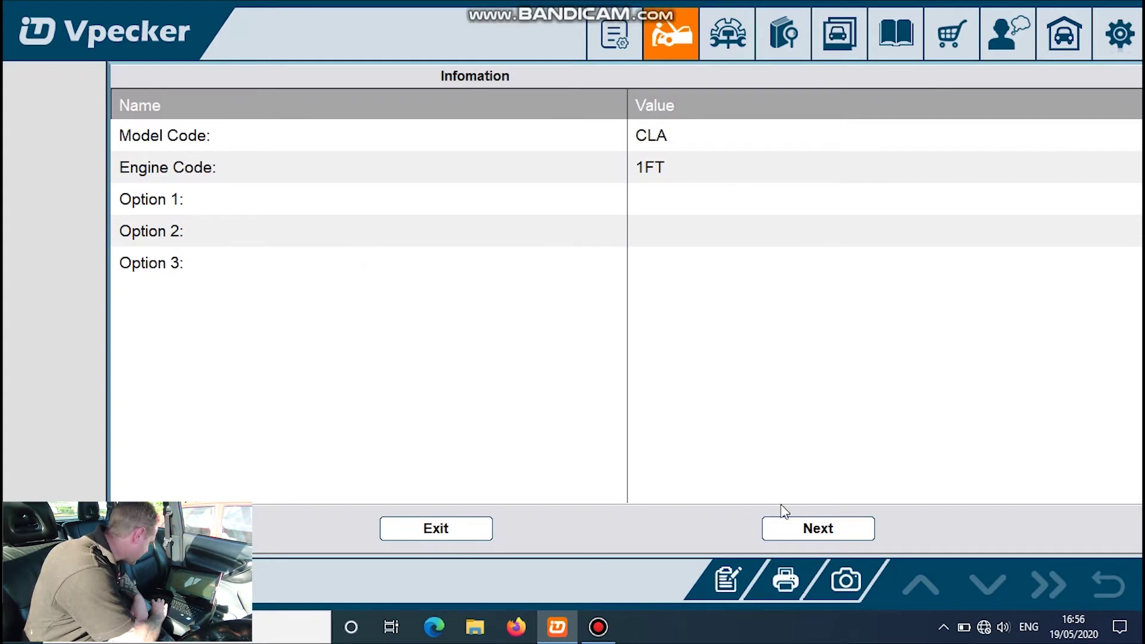
{"action": "left_click", "coordinate": [792, 528]}
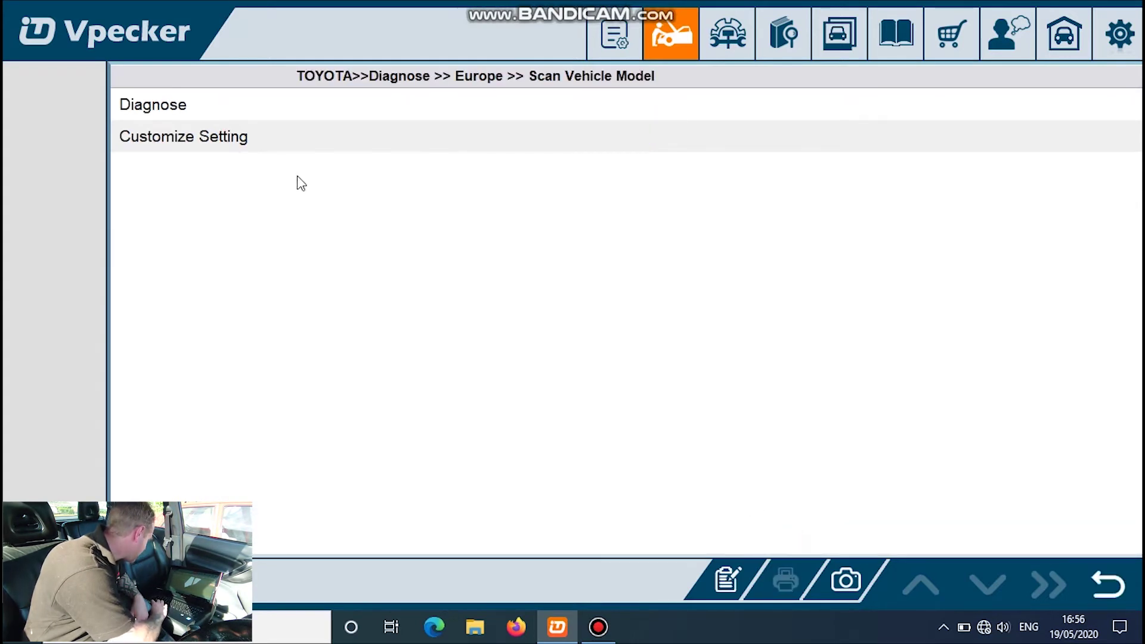
Step: Connect to the Engine and ECT control unit under the vehicle's Powertrain diagnosis
{"action": "left_click", "coordinate": [215, 112]}
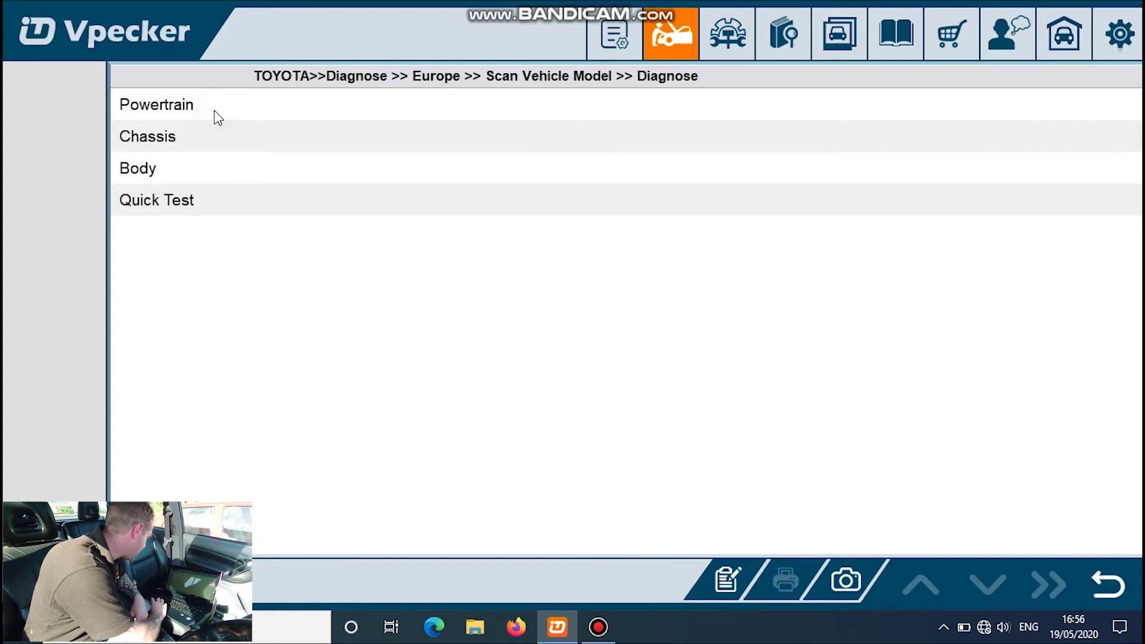
{"action": "left_click", "coordinate": [215, 113]}
{"action": "left_click", "coordinate": [215, 112]}
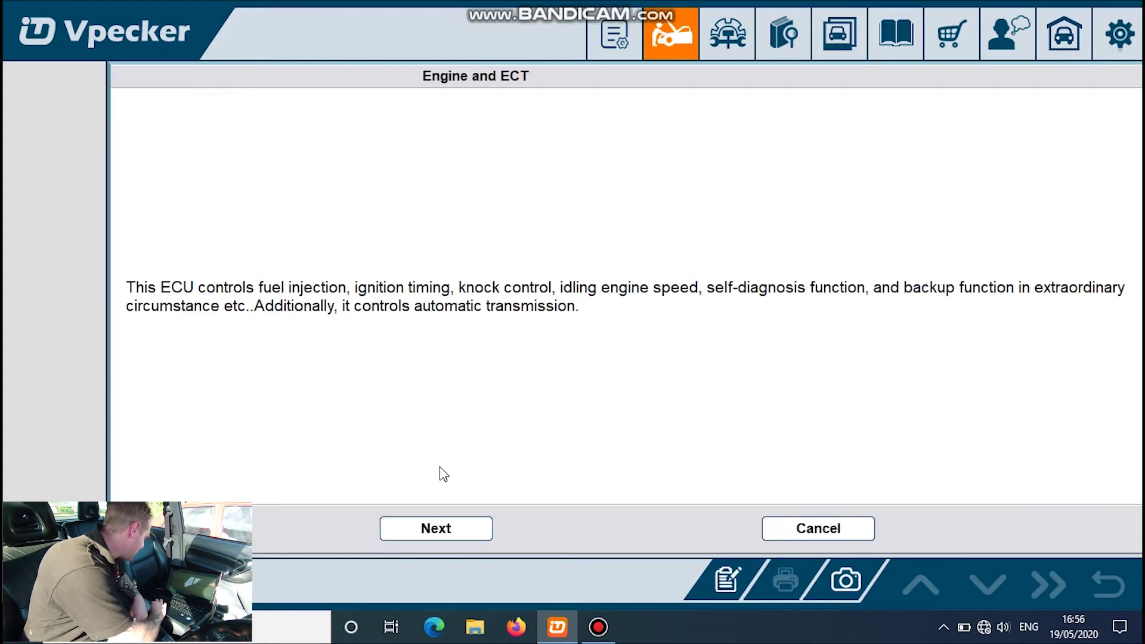
{"action": "left_click", "coordinate": [434, 527]}
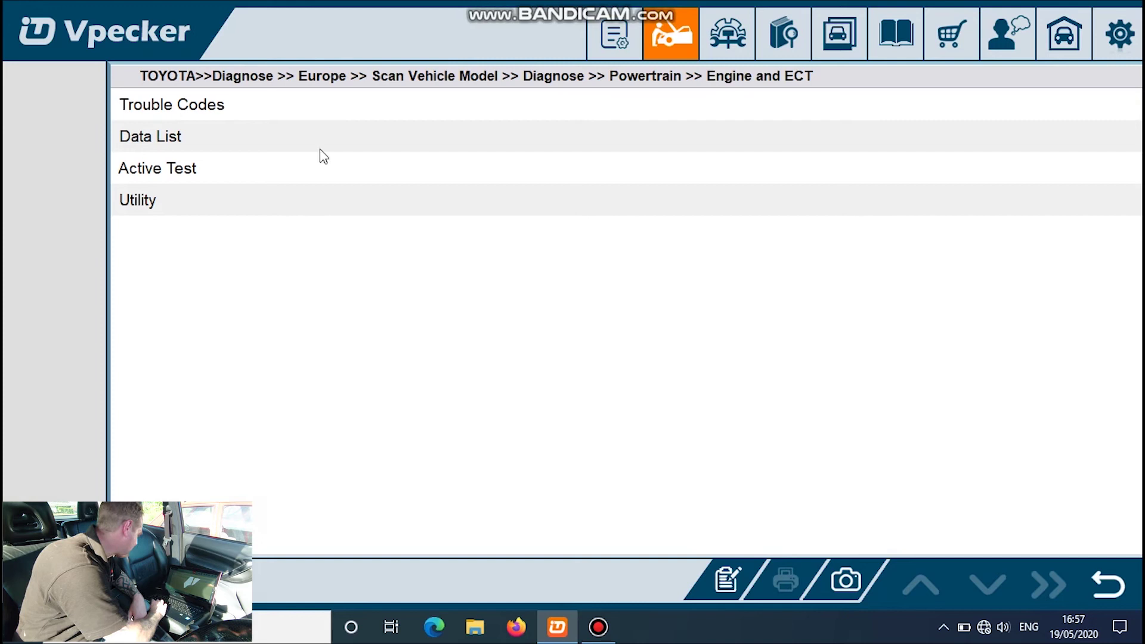
Step: Read the trouble codes of the Engine and ECT unit and return to its function list
{"action": "left_click", "coordinate": [253, 101]}
{"action": "left_click", "coordinate": [258, 106]}
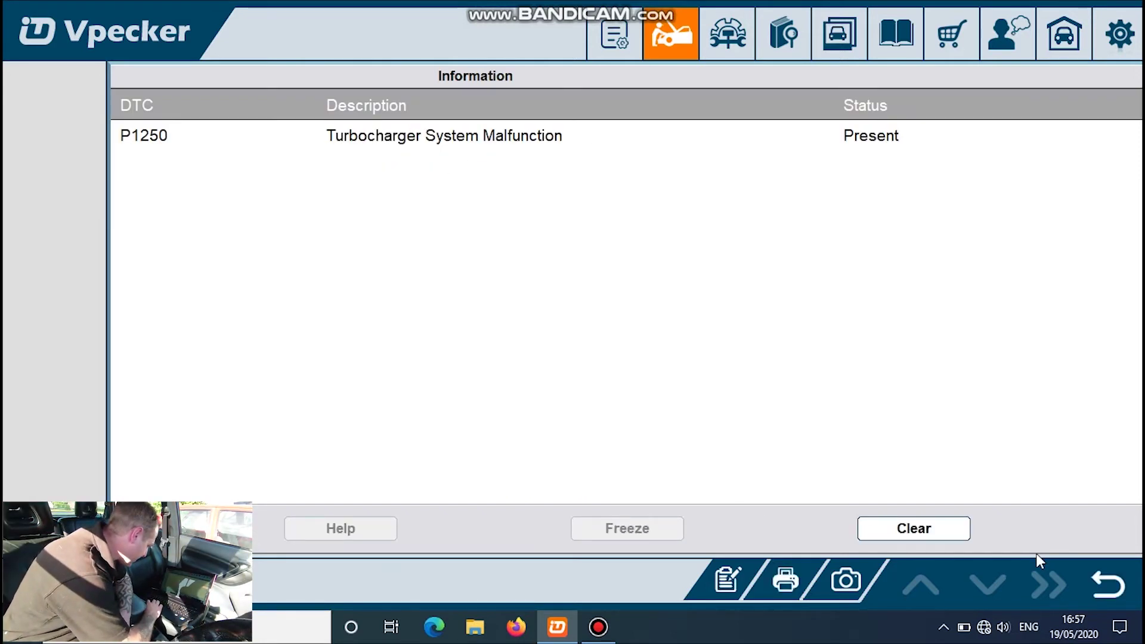
{"action": "left_click", "coordinate": [1107, 585]}
{"action": "left_click", "coordinate": [1107, 584]}
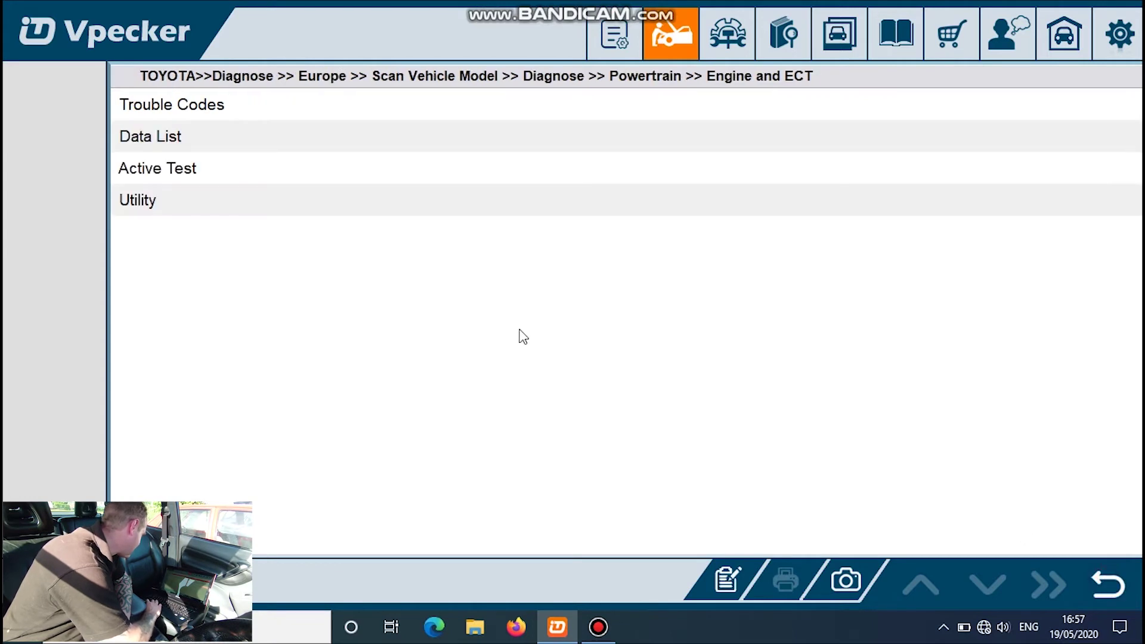
Step: View live data for Engine SPD and MAF from the Engine and ECT unit, then return to its function list
{"action": "left_click", "coordinate": [216, 143]}
{"action": "left_click", "coordinate": [192, 109]}
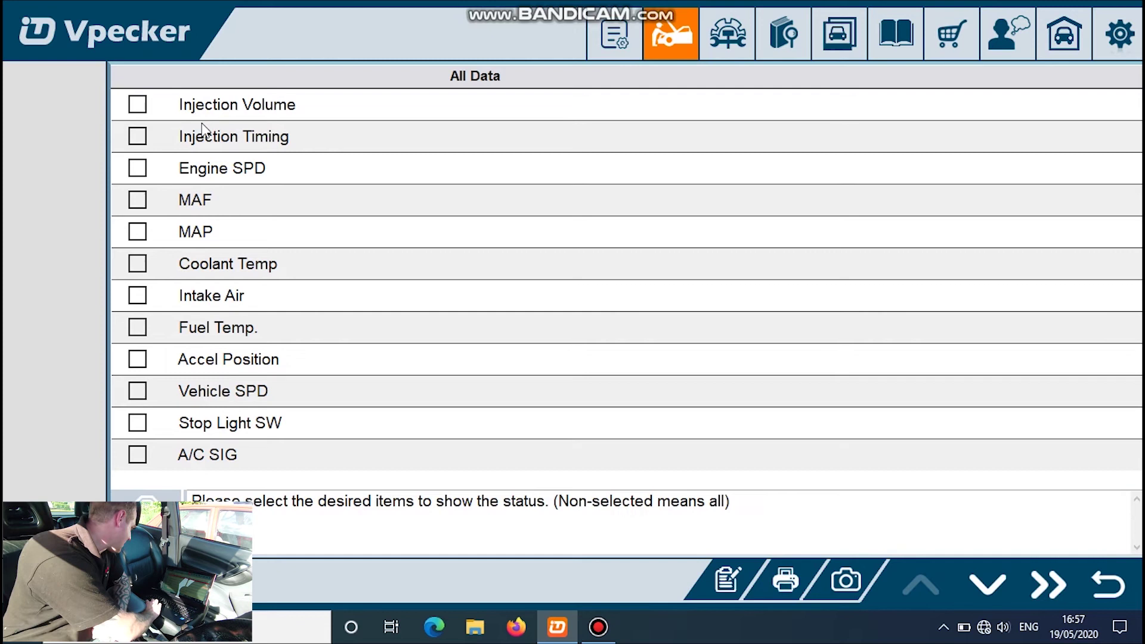
{"action": "left_click", "coordinate": [200, 168]}
{"action": "left_click", "coordinate": [191, 198]}
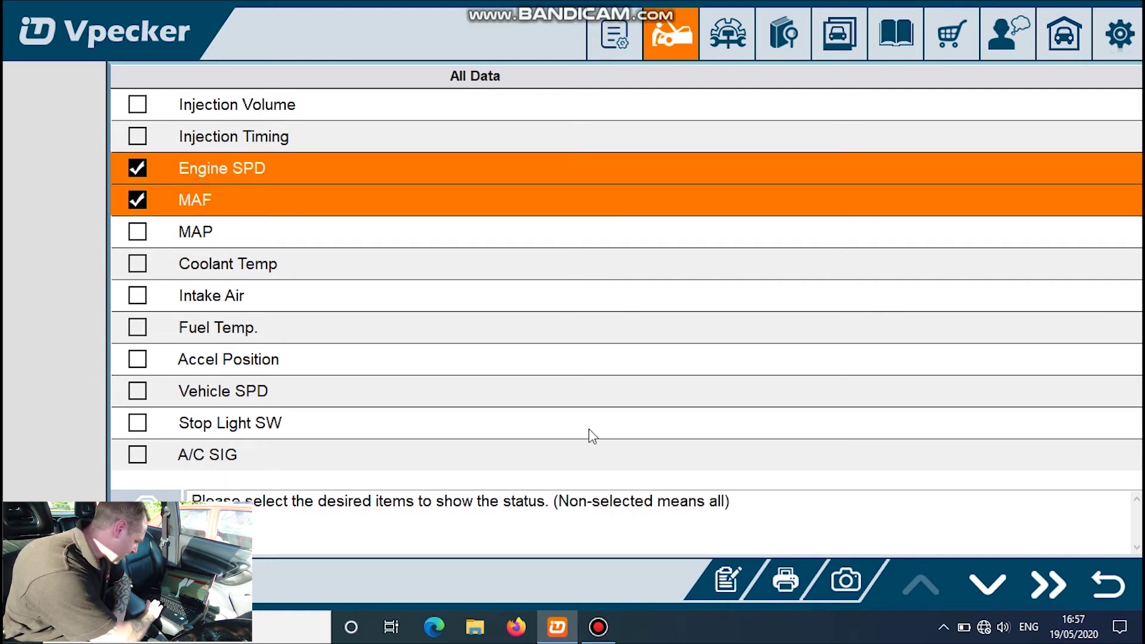
{"action": "left_click", "coordinate": [1051, 584]}
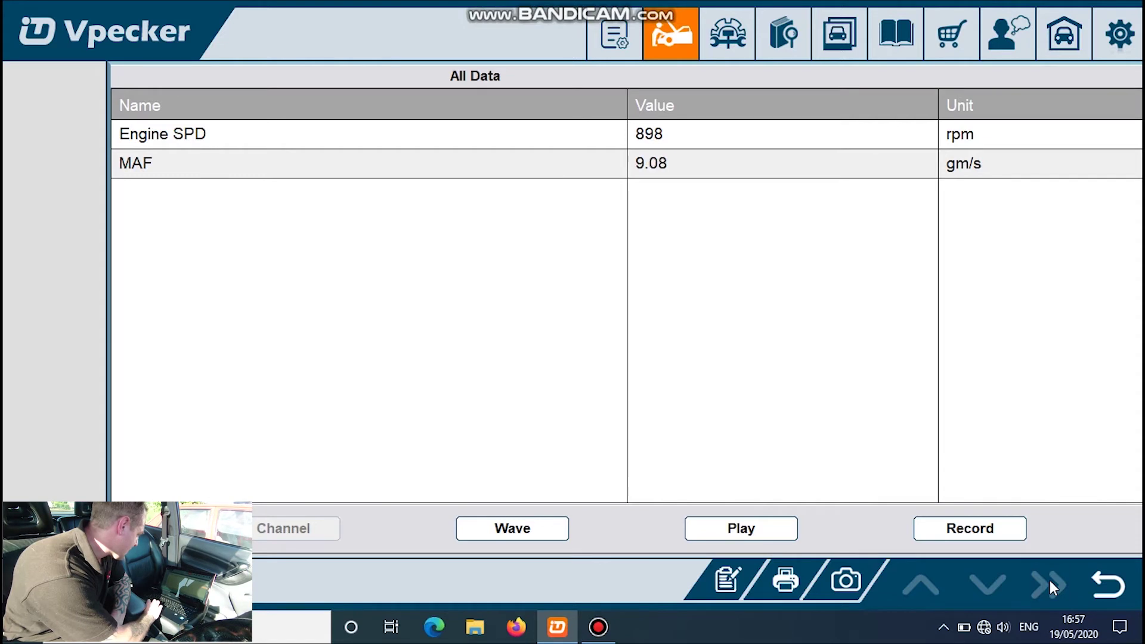
{"action": "left_click", "coordinate": [1095, 587]}
{"action": "left_click", "coordinate": [1095, 587]}
{"action": "left_click", "coordinate": [1095, 587]}
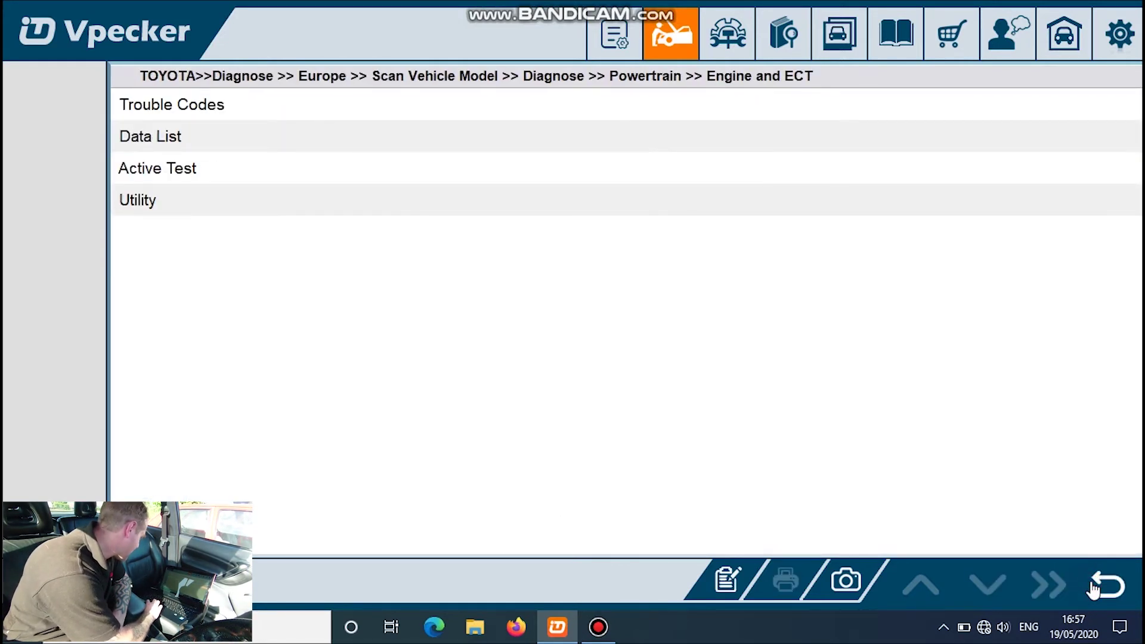
Step: Leave the Powertrain systems and connect to the ABS/VSC/TRC unit under Chassis, accepting the idling-engine notice
{"action": "left_click", "coordinate": [1093, 587]}
{"action": "left_click", "coordinate": [1093, 587]}
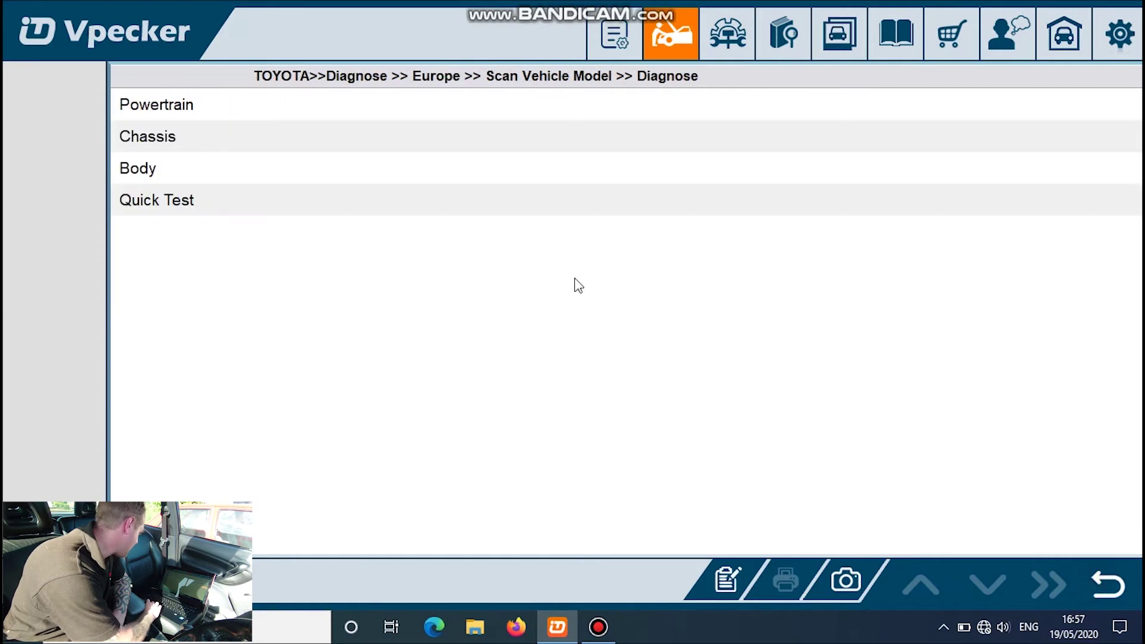
{"action": "left_click", "coordinate": [226, 148]}
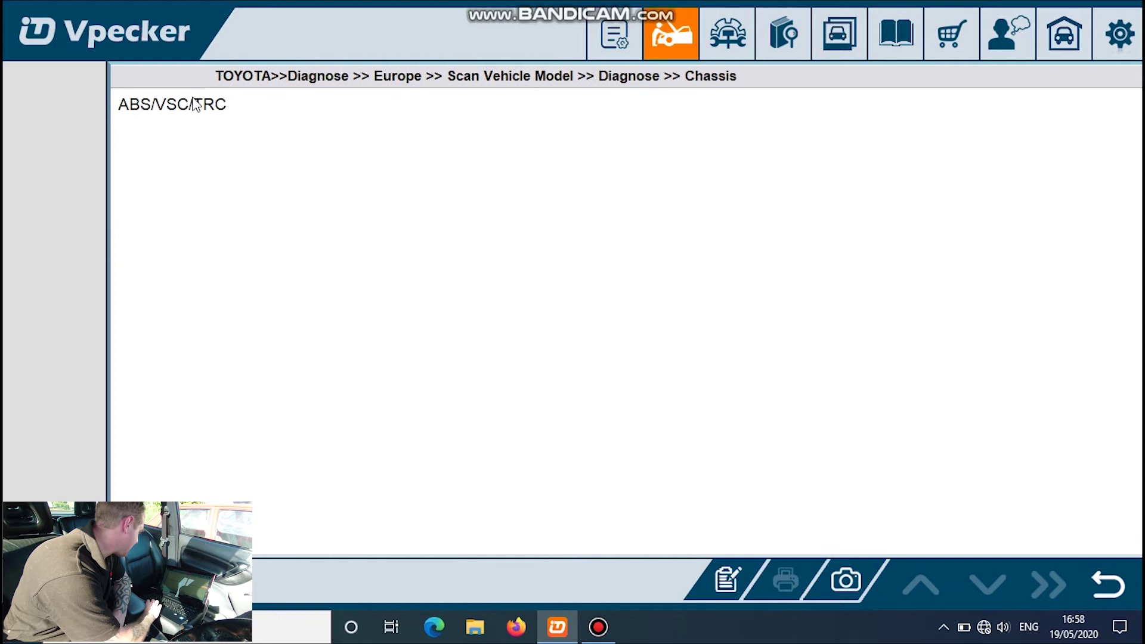
{"action": "left_click", "coordinate": [192, 102]}
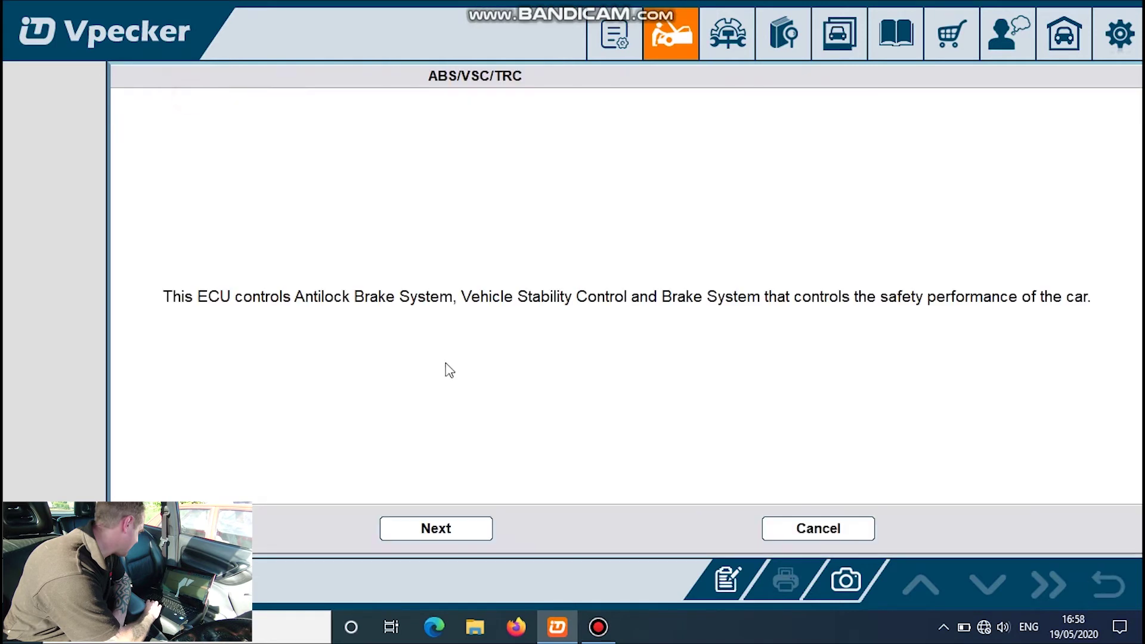
{"action": "left_click", "coordinate": [417, 528]}
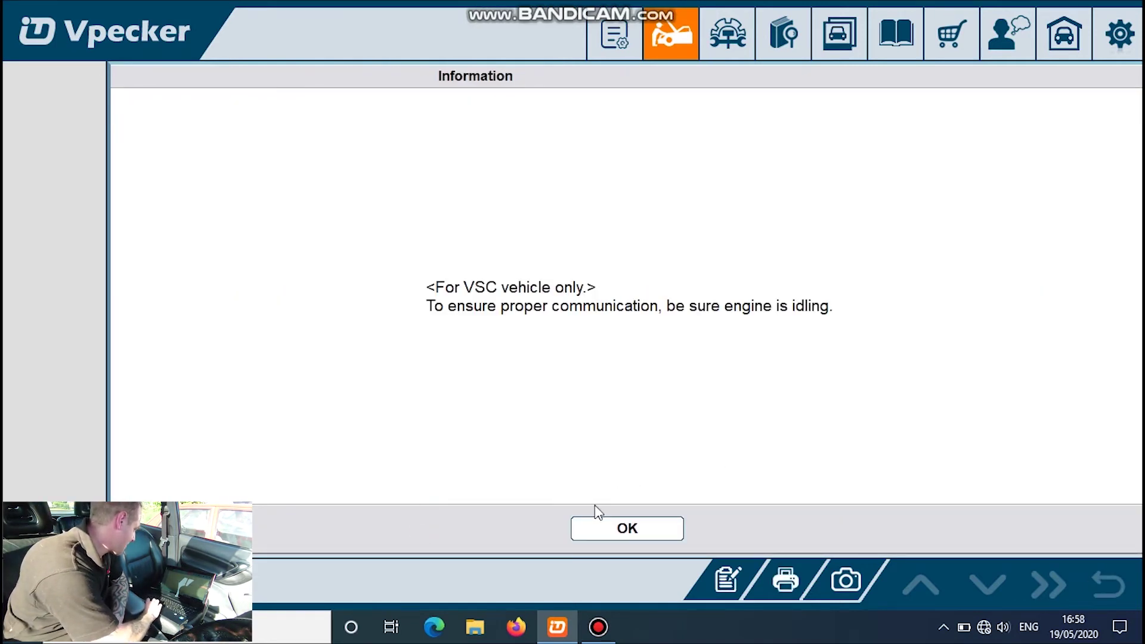
{"action": "left_click", "coordinate": [667, 537]}
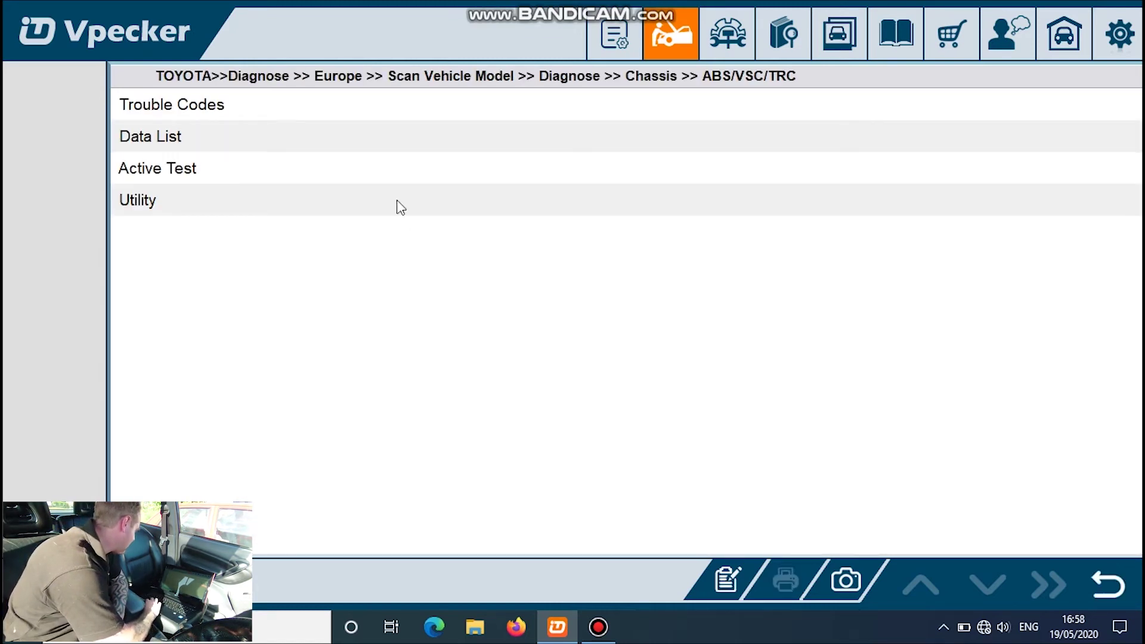
Step: Read the trouble codes of the ABS/VSC/TRC unit and return to its function list
{"action": "left_click", "coordinate": [213, 105]}
{"action": "left_click", "coordinate": [217, 111]}
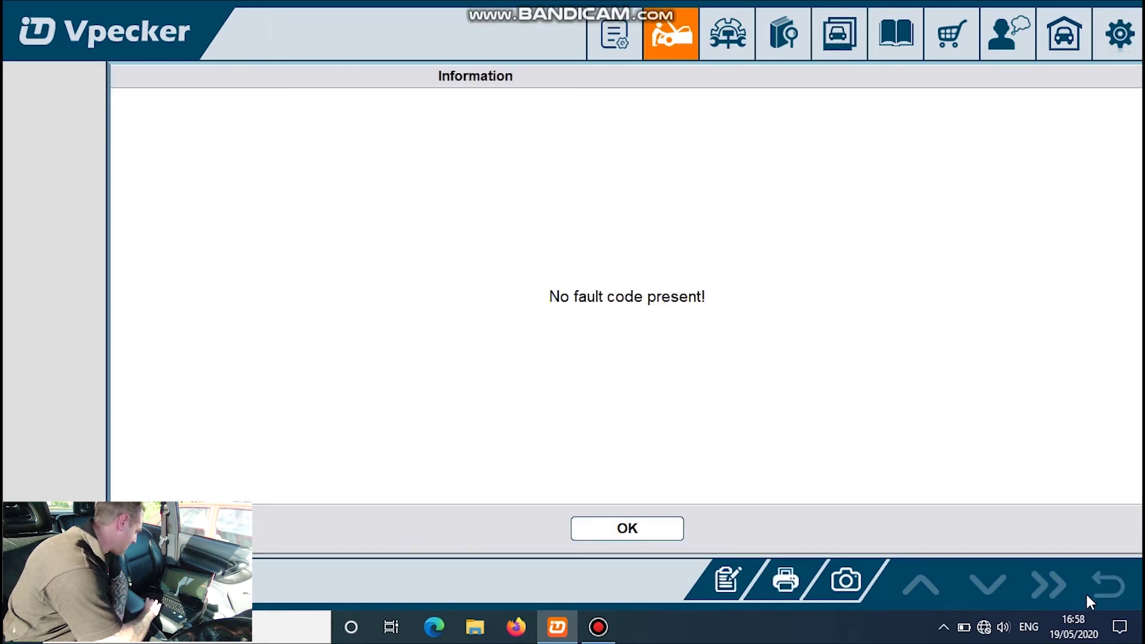
{"action": "left_click", "coordinate": [582, 540]}
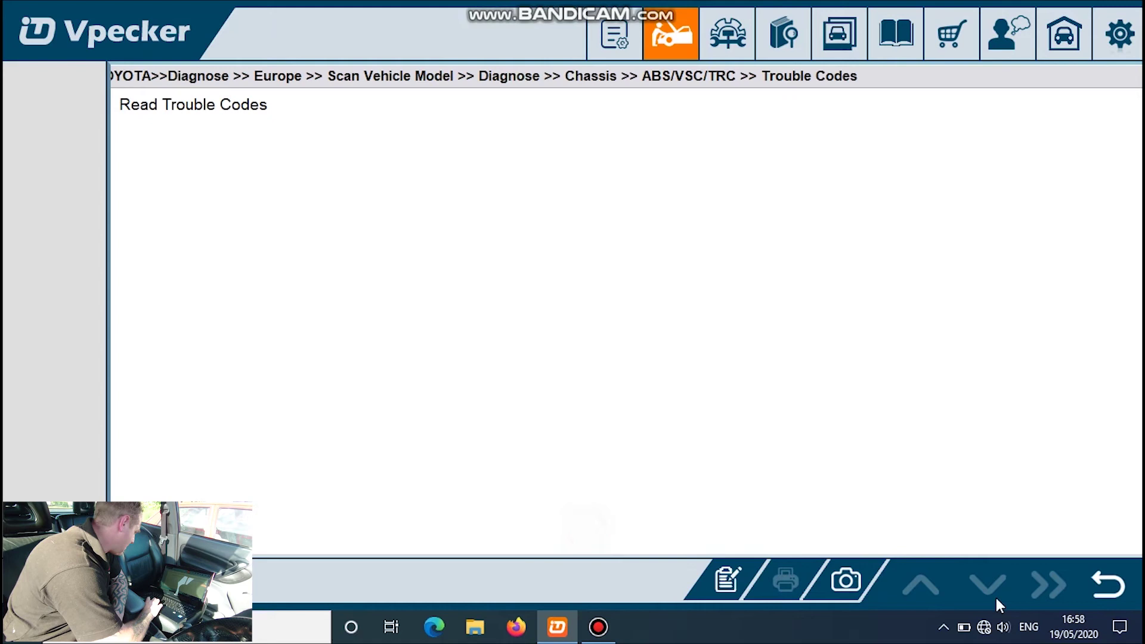
{"action": "left_click", "coordinate": [1107, 581]}
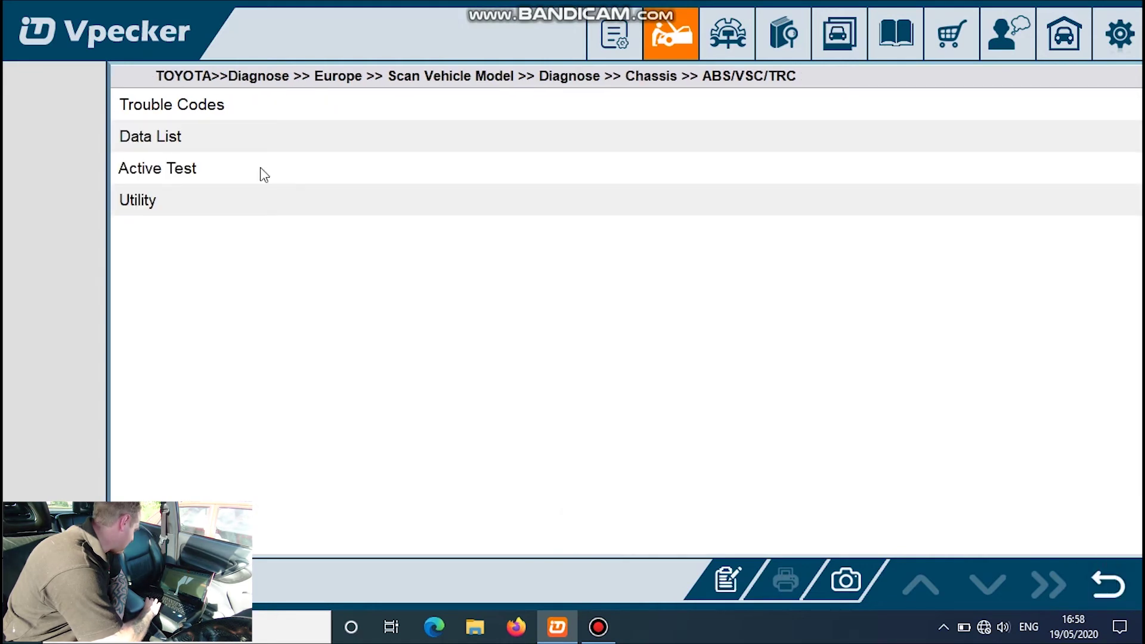
Step: Look through all available data list items of the ABS/VSC/TRC unit and return to its function list
{"action": "left_click", "coordinate": [224, 138]}
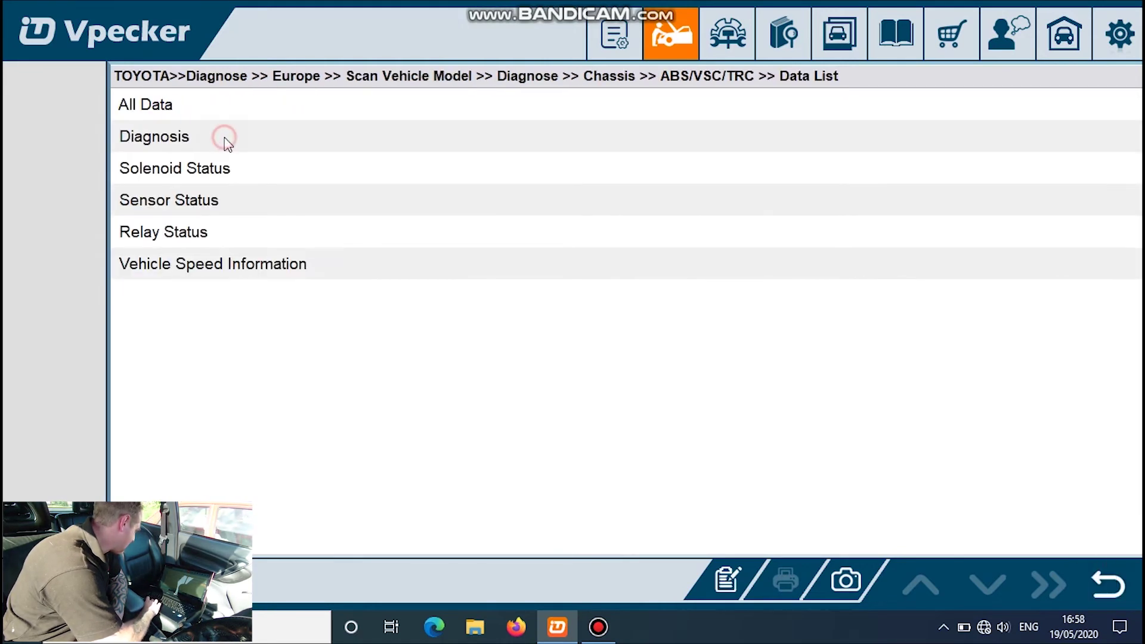
{"action": "left_click", "coordinate": [371, 114]}
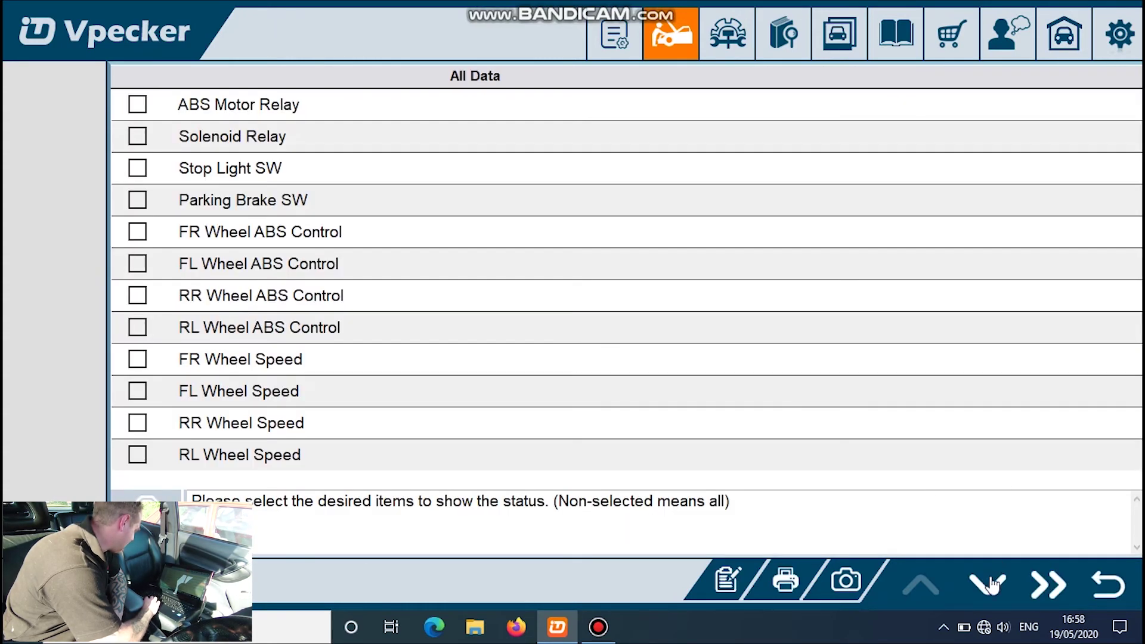
{"action": "left_click", "coordinate": [988, 585]}
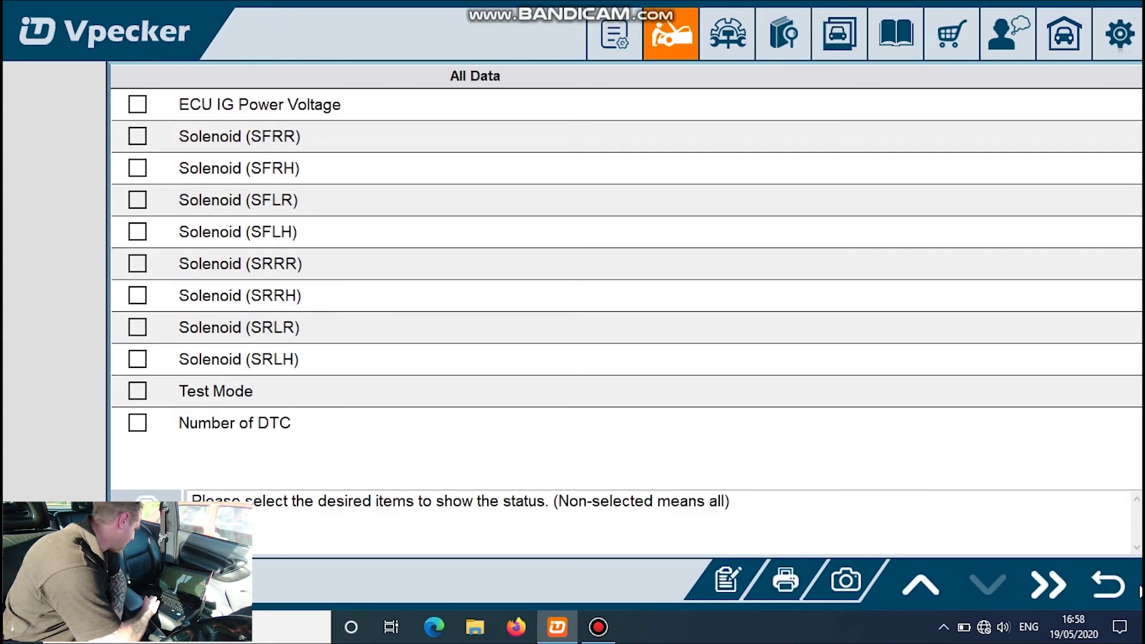
{"action": "left_click", "coordinate": [1110, 587]}
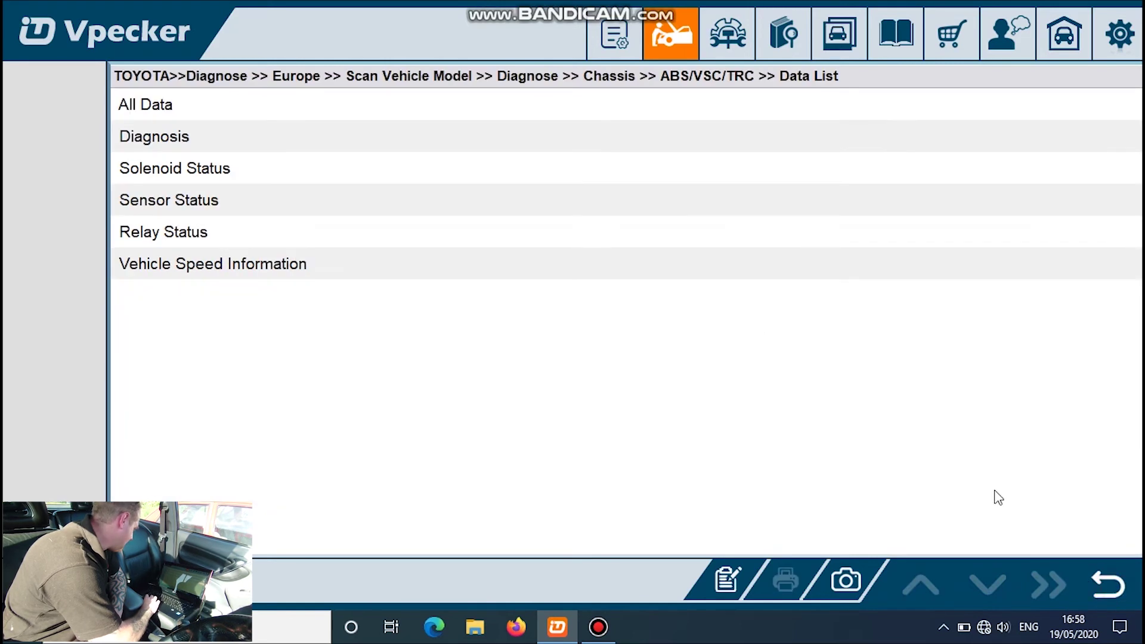
{"action": "left_click", "coordinate": [1108, 586]}
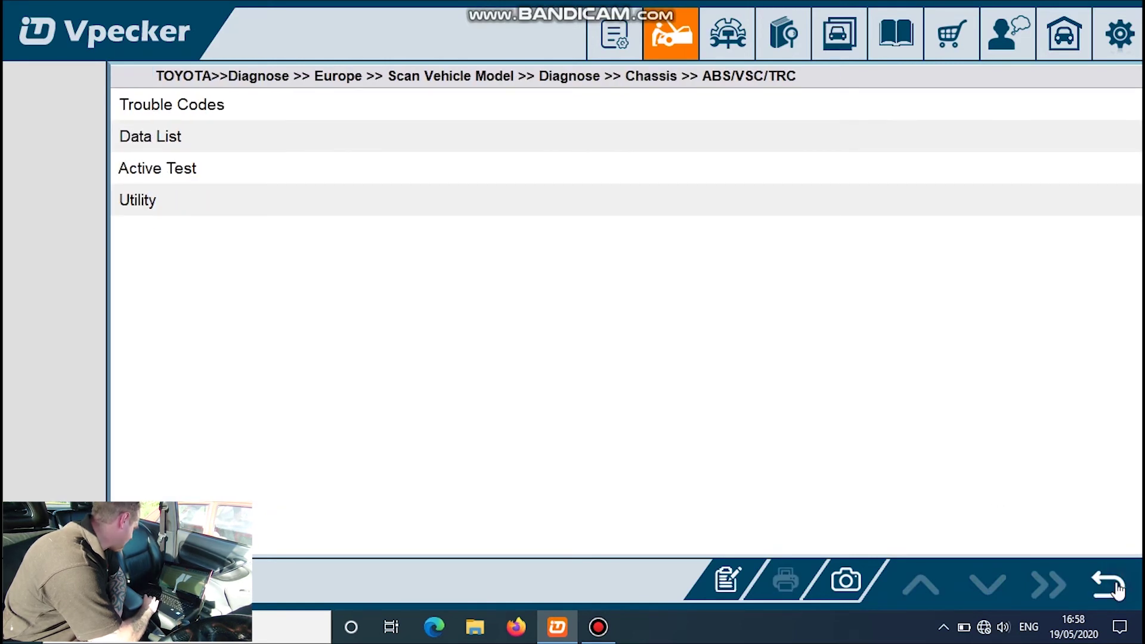
Step: Open the Brake Warning Light active test for the ABS unit with Stop Light SW and Parking Brake SW as monitored data
{"action": "left_click", "coordinate": [214, 171]}
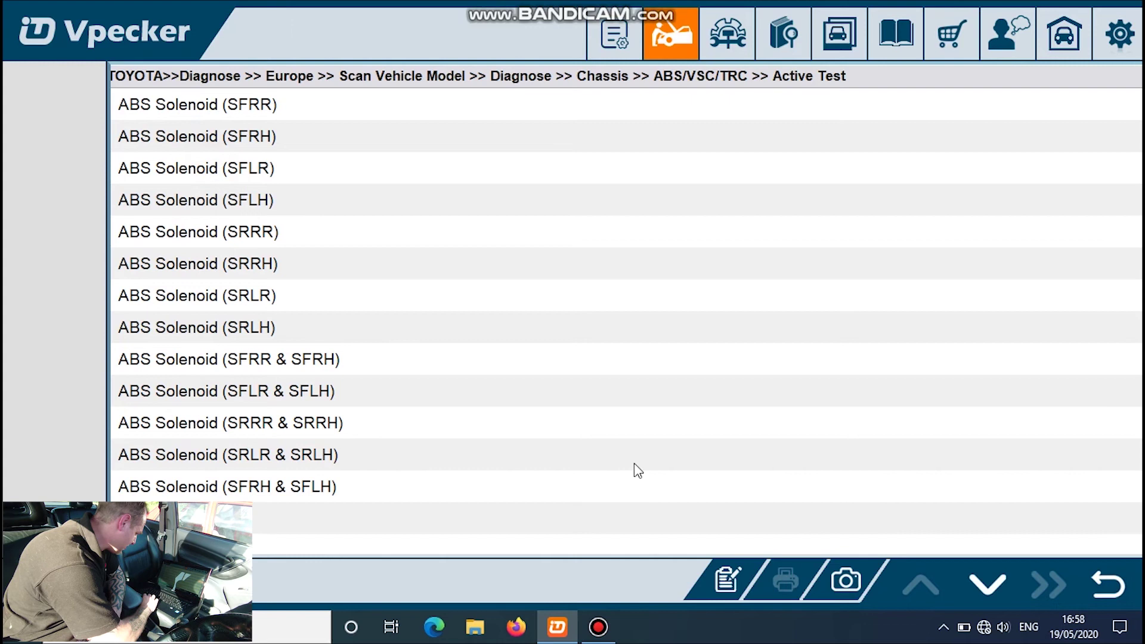
{"action": "left_click", "coordinate": [985, 585]}
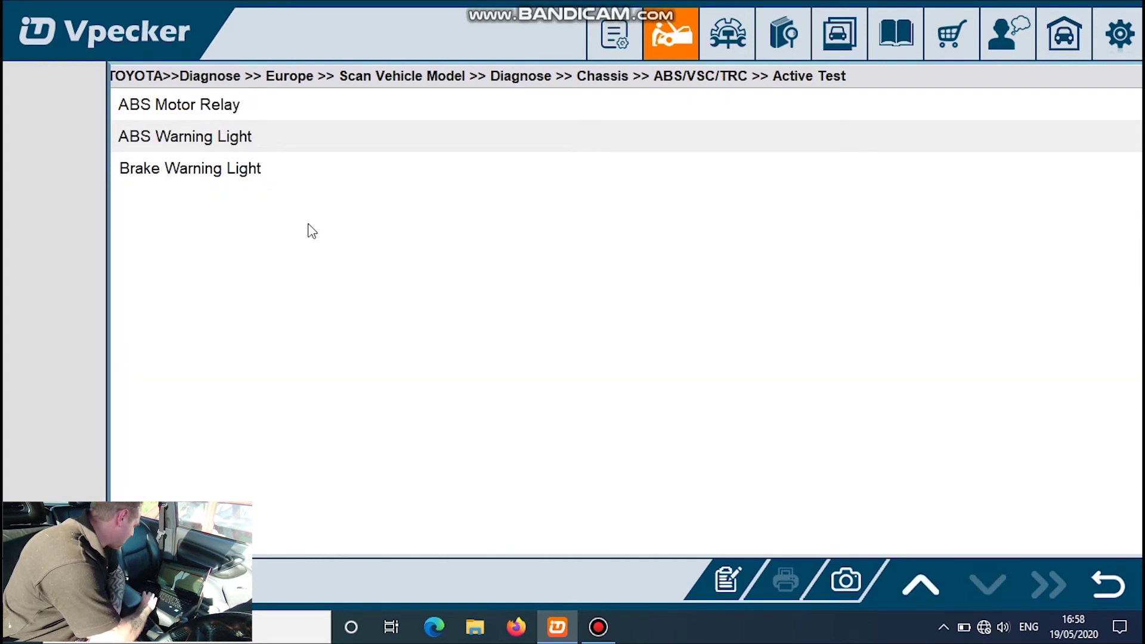
{"action": "left_click", "coordinate": [223, 172]}
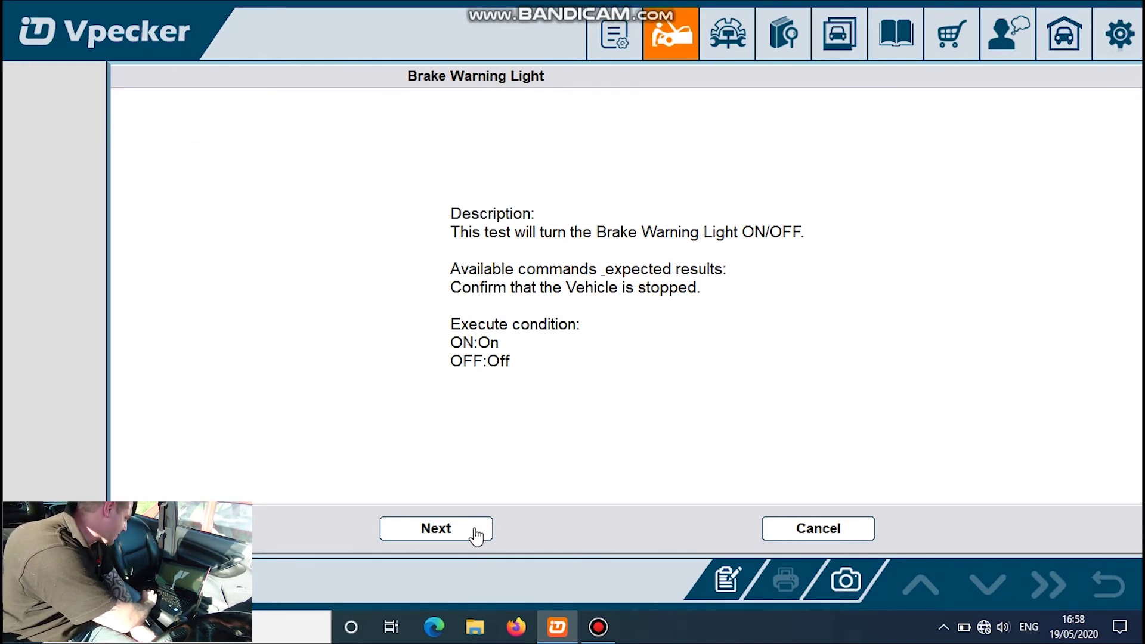
{"action": "left_click", "coordinate": [475, 536]}
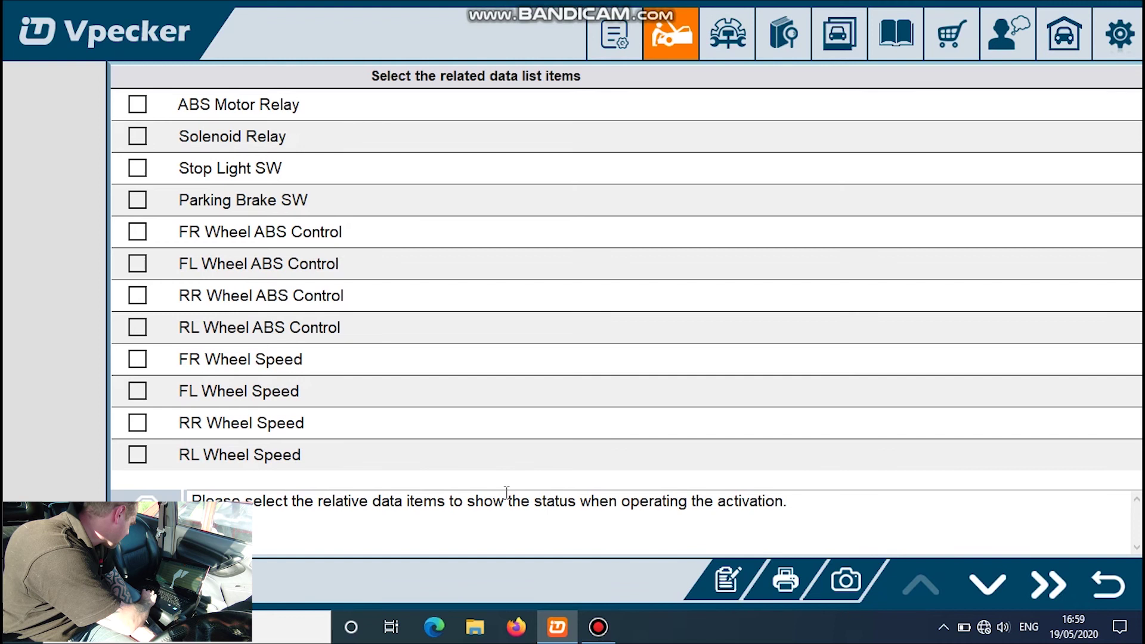
{"action": "left_click", "coordinate": [203, 174]}
{"action": "left_click", "coordinate": [206, 198]}
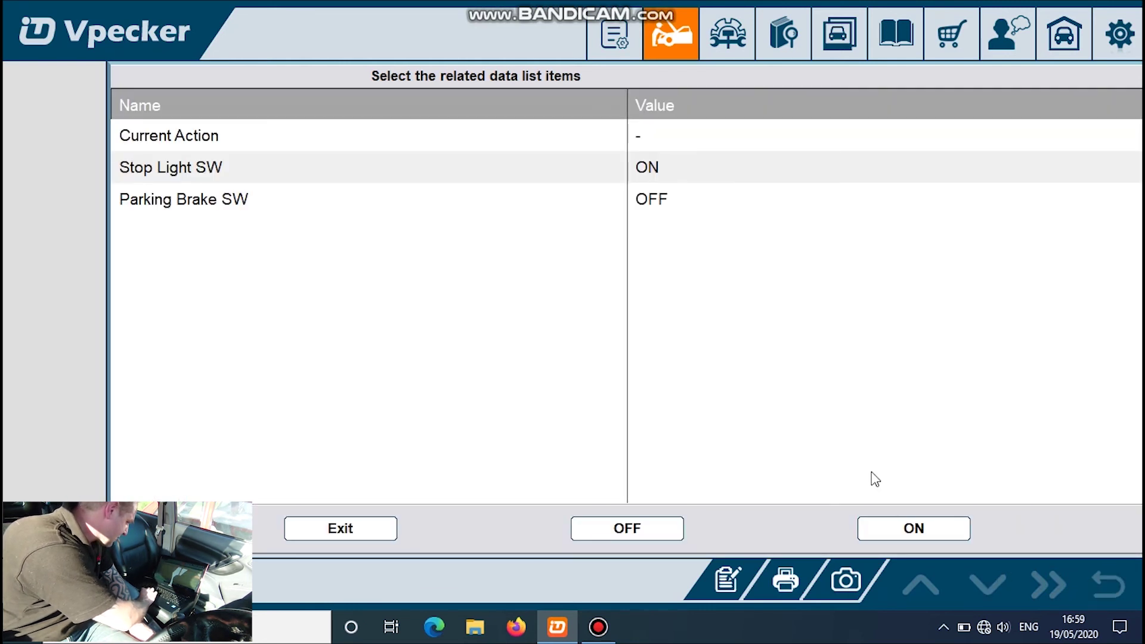
Step: Switch the brake warning light on and off again, and exit the active test
{"action": "left_click", "coordinate": [908, 529]}
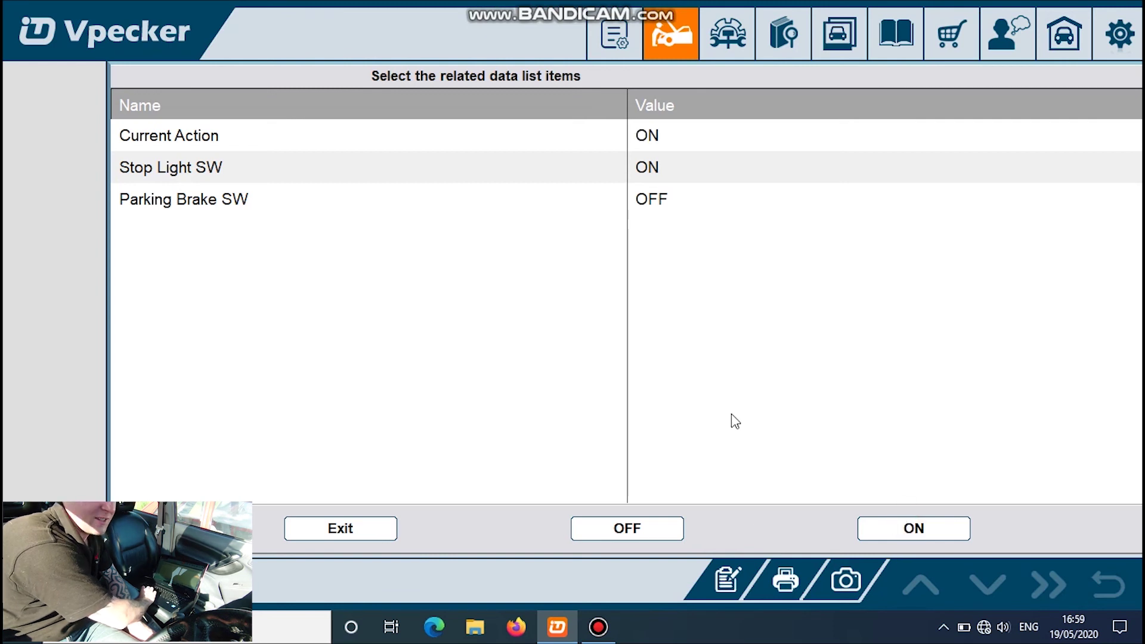
{"action": "left_click", "coordinate": [619, 531]}
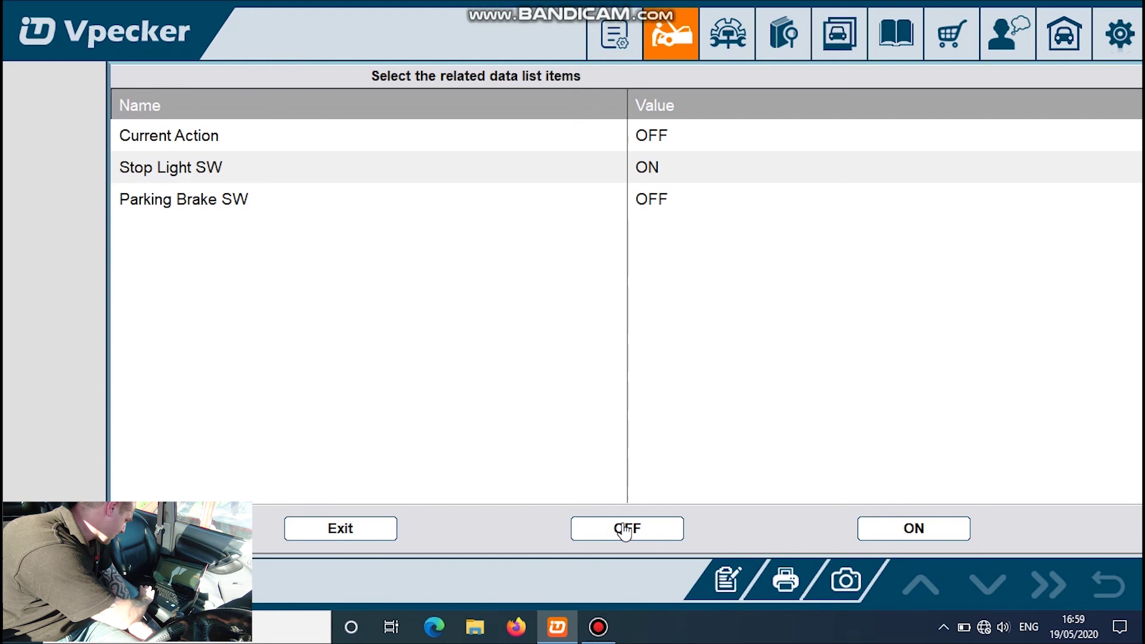
{"action": "left_click", "coordinate": [376, 532]}
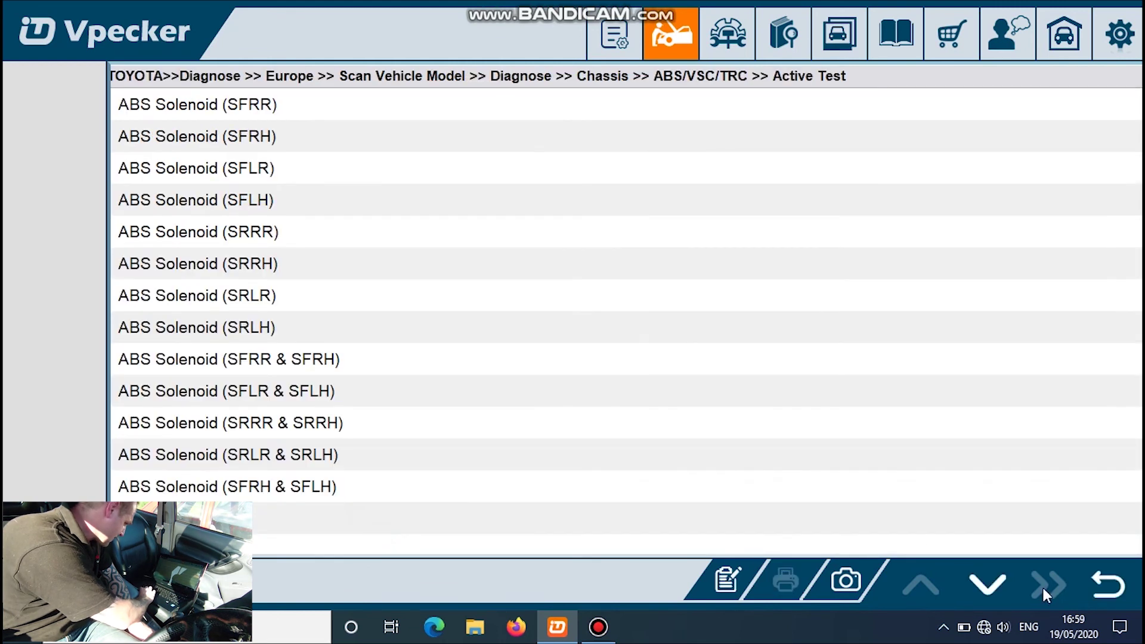
Step: Leave the ABS/VSC/TRC unit and its active tests, returning to the scanned vehicle's Diagnose and Customize Setting choices
{"action": "left_click", "coordinate": [1101, 584]}
{"action": "left_click", "coordinate": [1100, 583]}
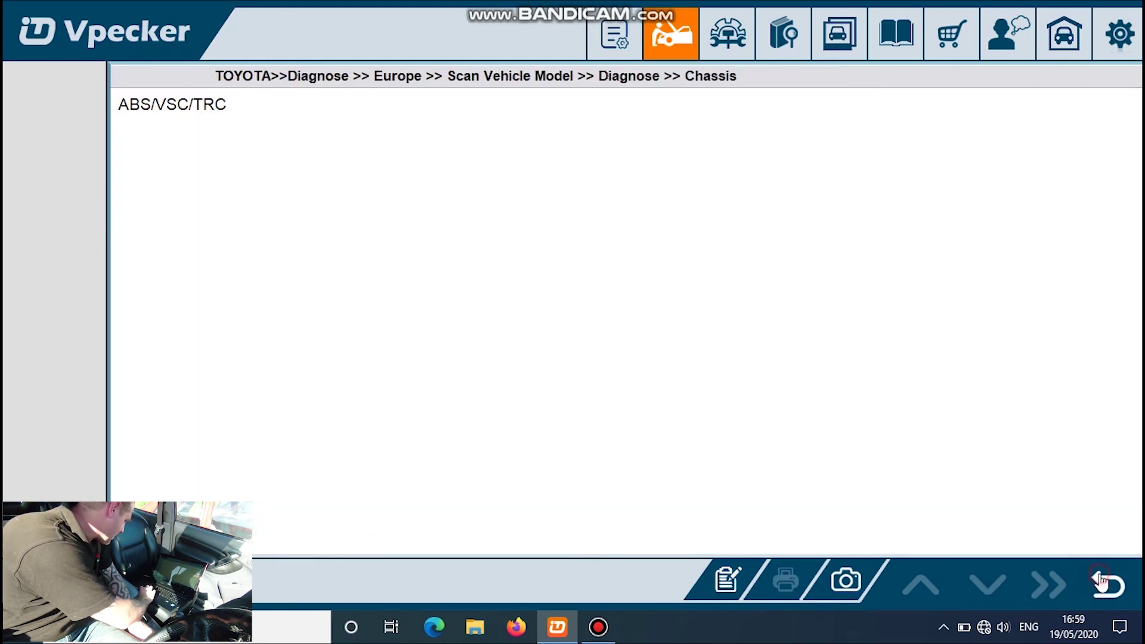
{"action": "left_click", "coordinate": [1100, 583]}
{"action": "left_click", "coordinate": [1101, 583]}
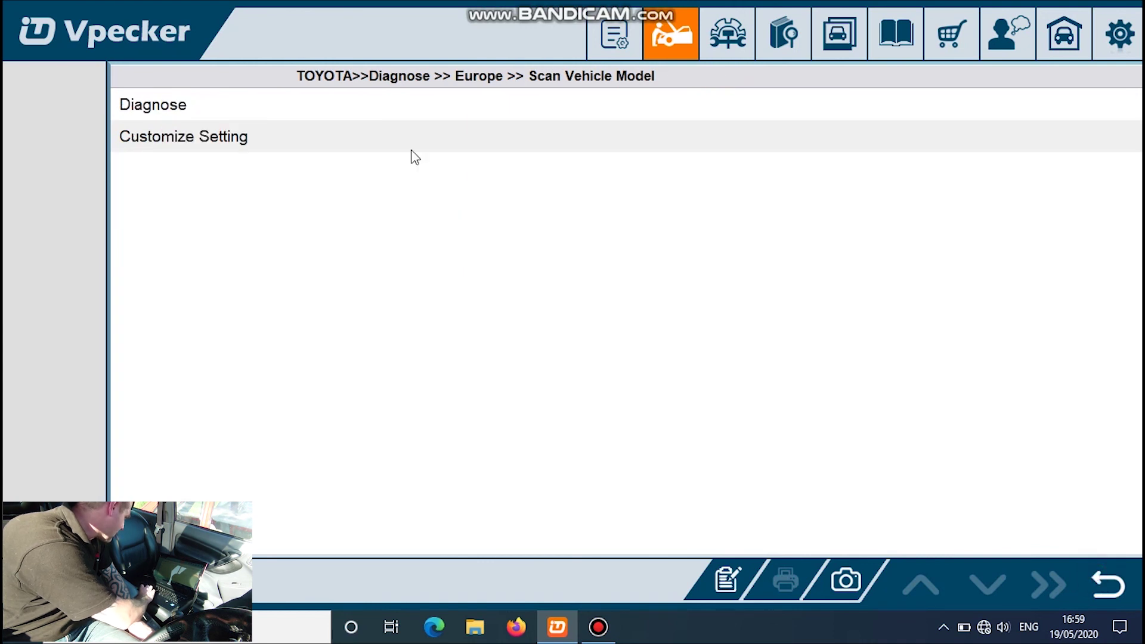
Step: Enter the SRS Airbag unit in the Body group of the vehicle diagnosis and read its trouble codes
{"action": "left_click", "coordinate": [335, 106]}
{"action": "left_click", "coordinate": [179, 169]}
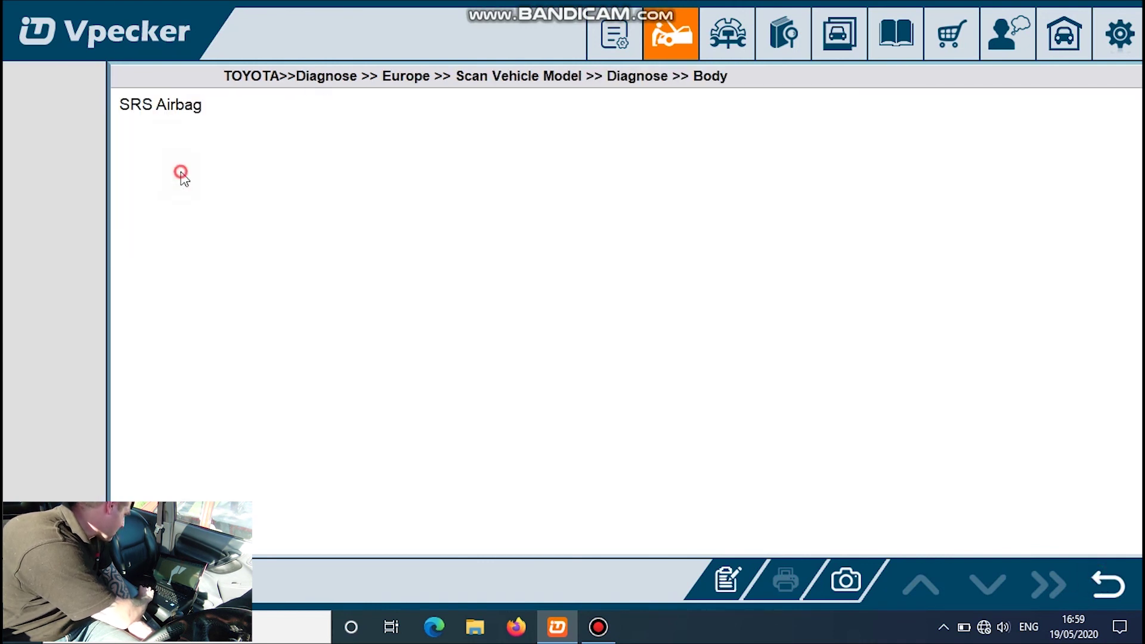
{"action": "left_click", "coordinate": [179, 117]}
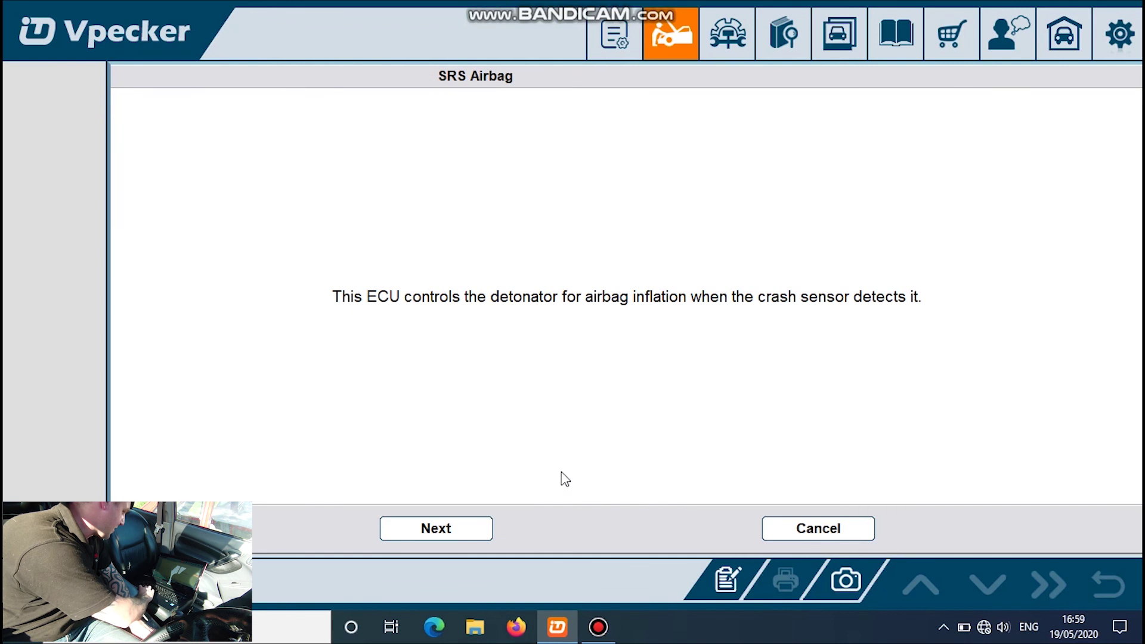
{"action": "left_click", "coordinate": [420, 533]}
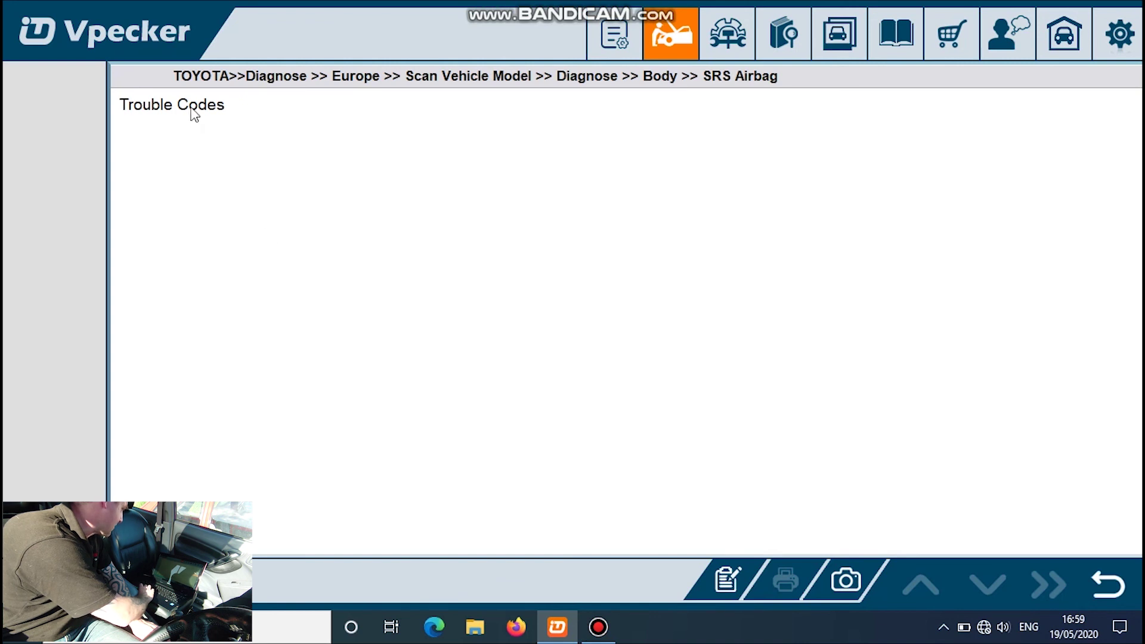
{"action": "left_click", "coordinate": [191, 111]}
{"action": "left_click", "coordinate": [190, 110]}
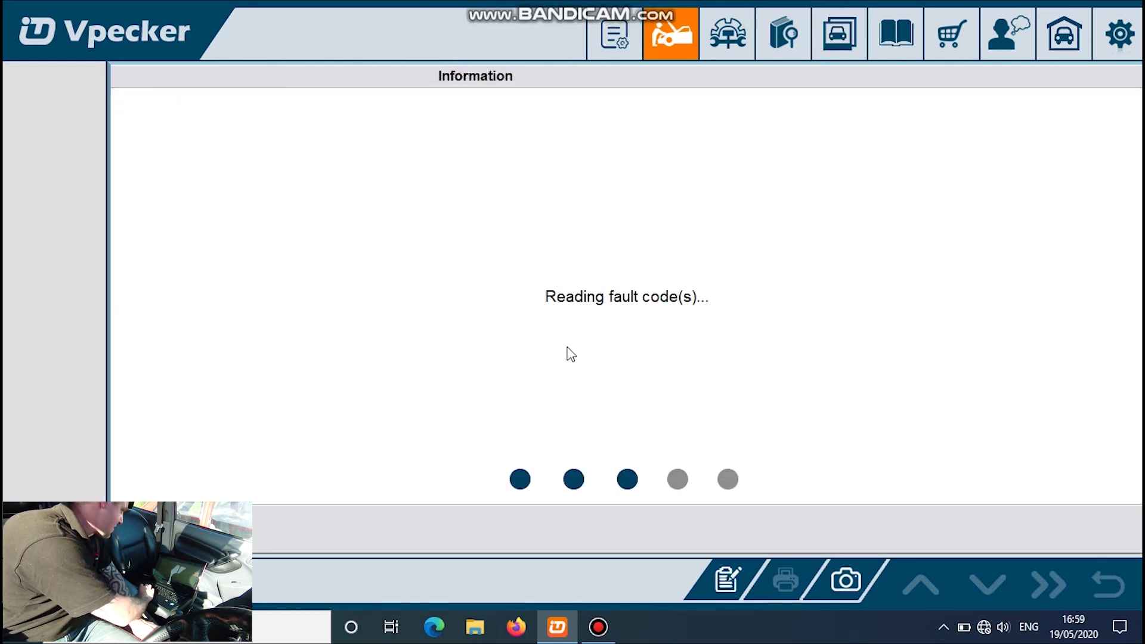